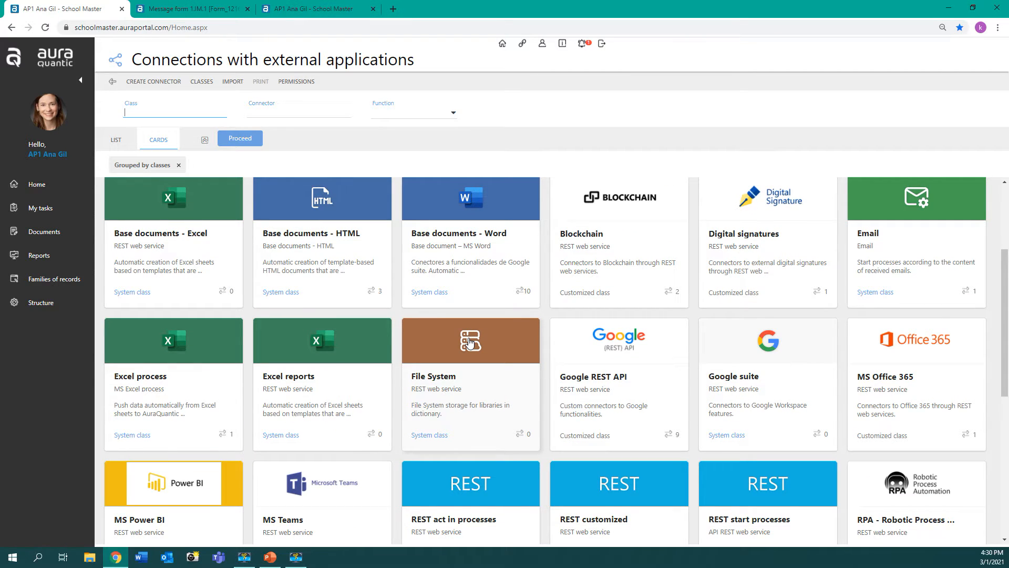
# Find the SOAP AuraQuantic data class among the external connections and open the web service page of its Families connector
pyautogui.scroll(-3, 469, 342)
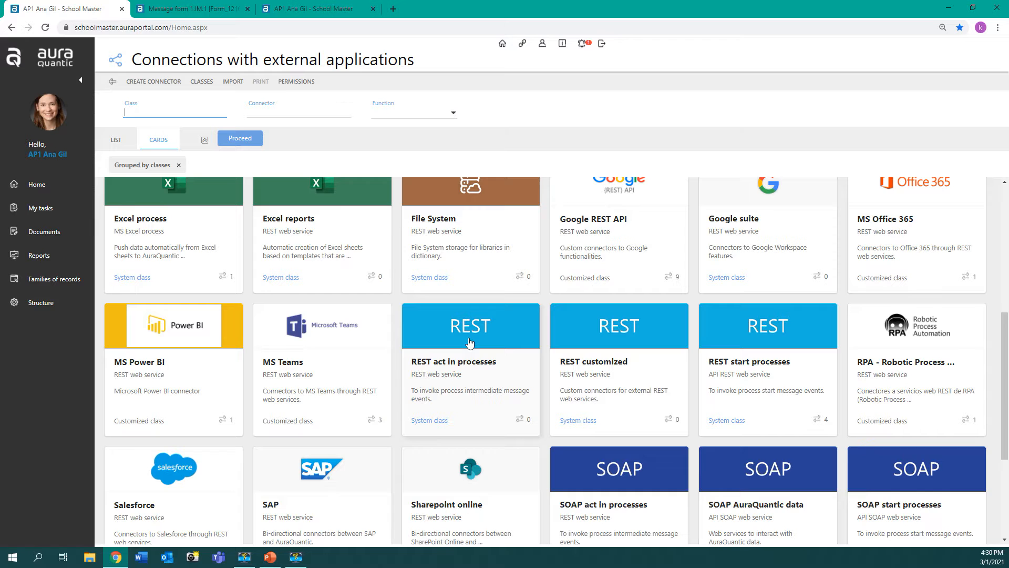
pyautogui.scroll(-3, 469, 342)
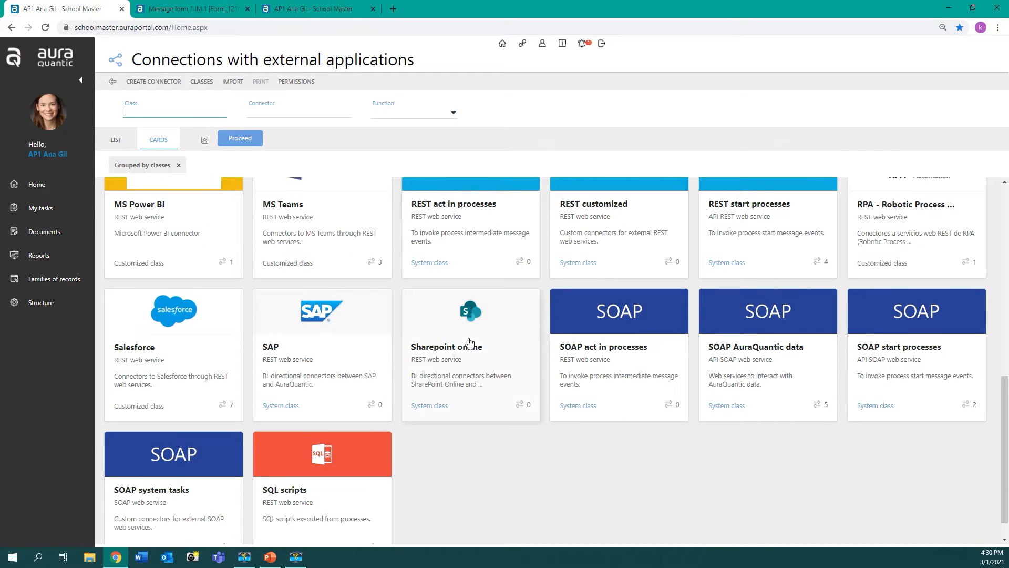
pyautogui.click(750, 352)
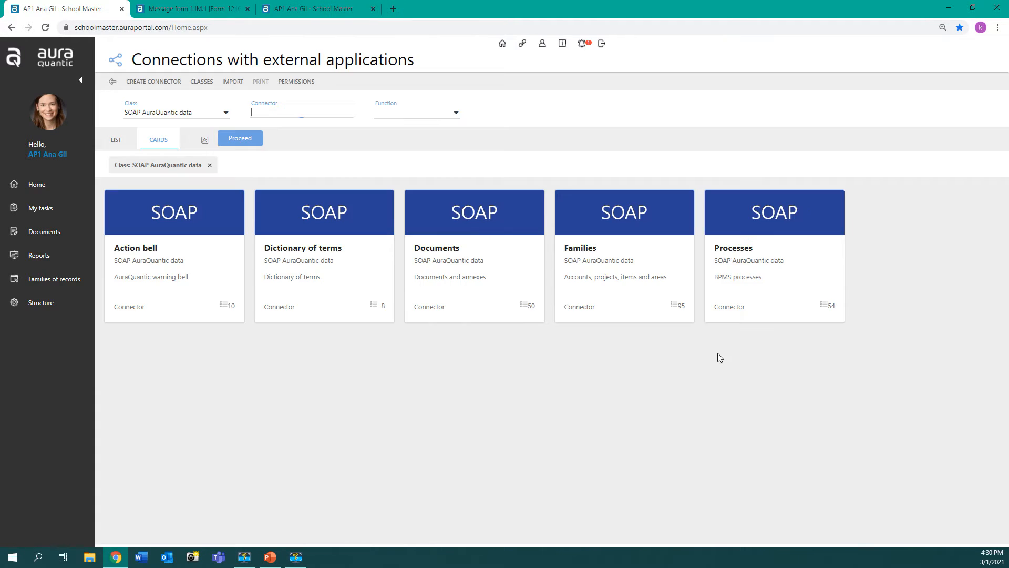
pyautogui.click(610, 266)
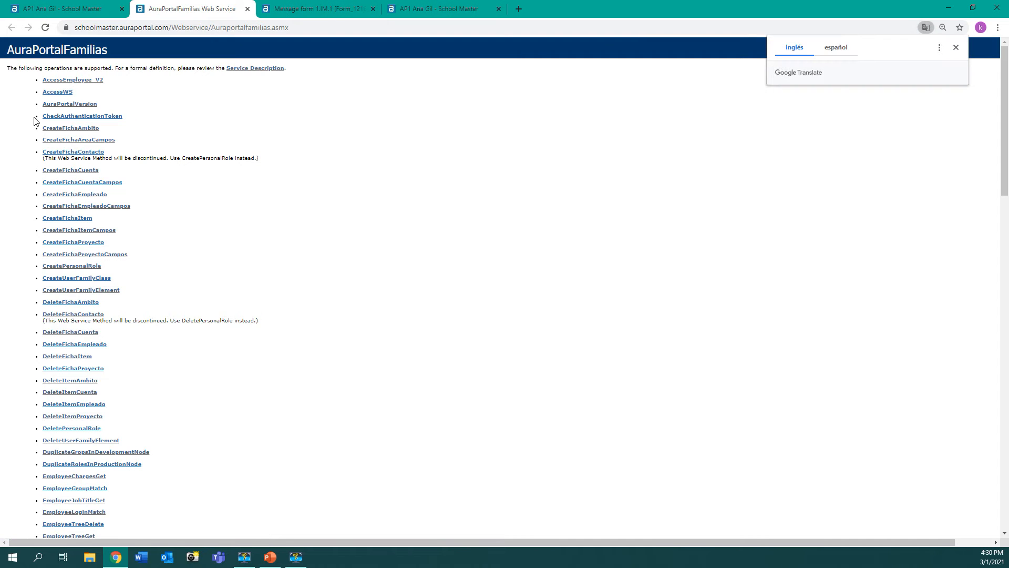
# Open the Families web service's Service Description and save it to the Desktop as Auraportalfamilias.xml
pyautogui.click(268, 72)
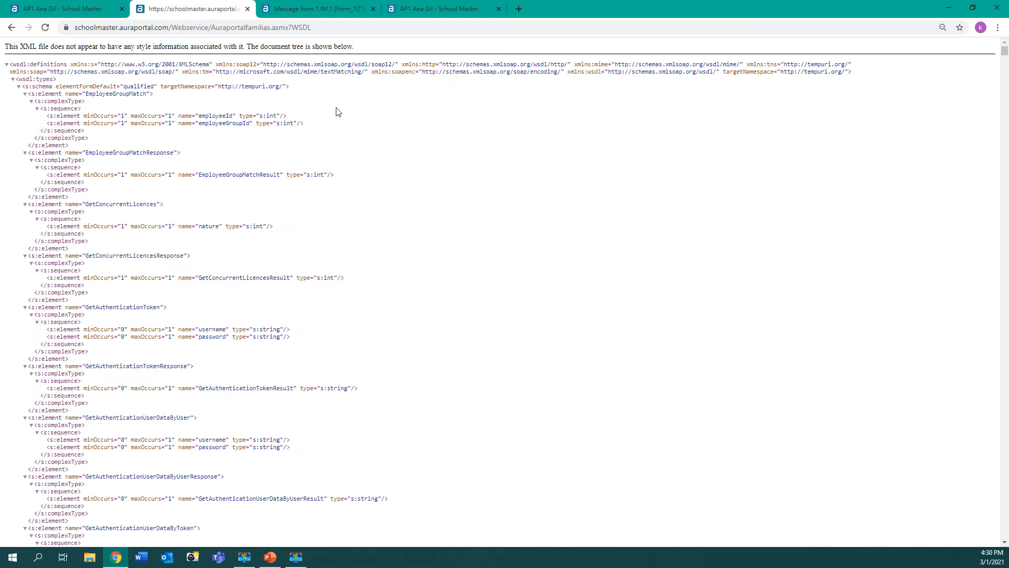
pyautogui.rightClick(400, 138)
pyautogui.click(454, 188)
pyautogui.scroll(3, 42, 131)
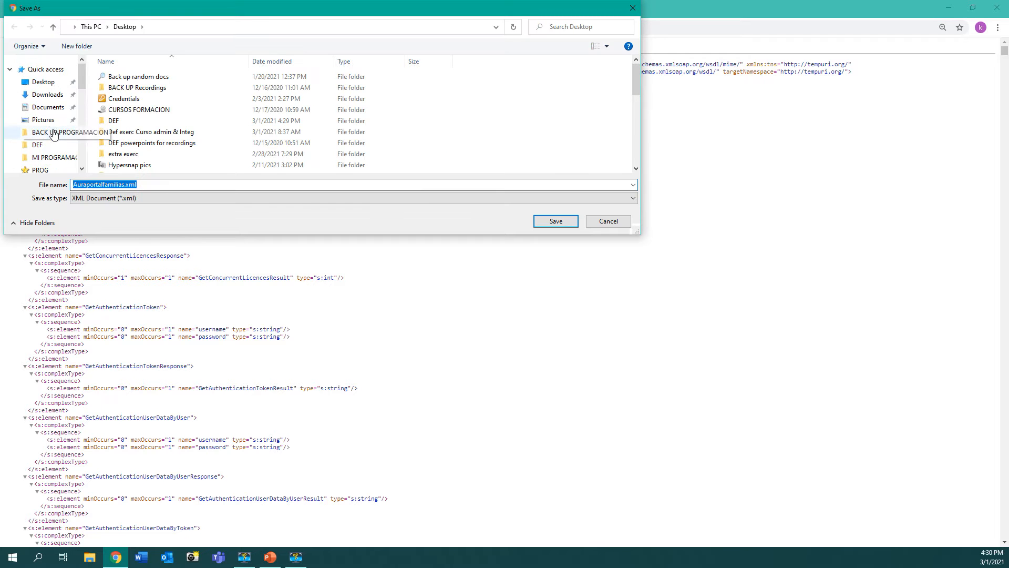
pyautogui.click(51, 84)
pyautogui.click(553, 223)
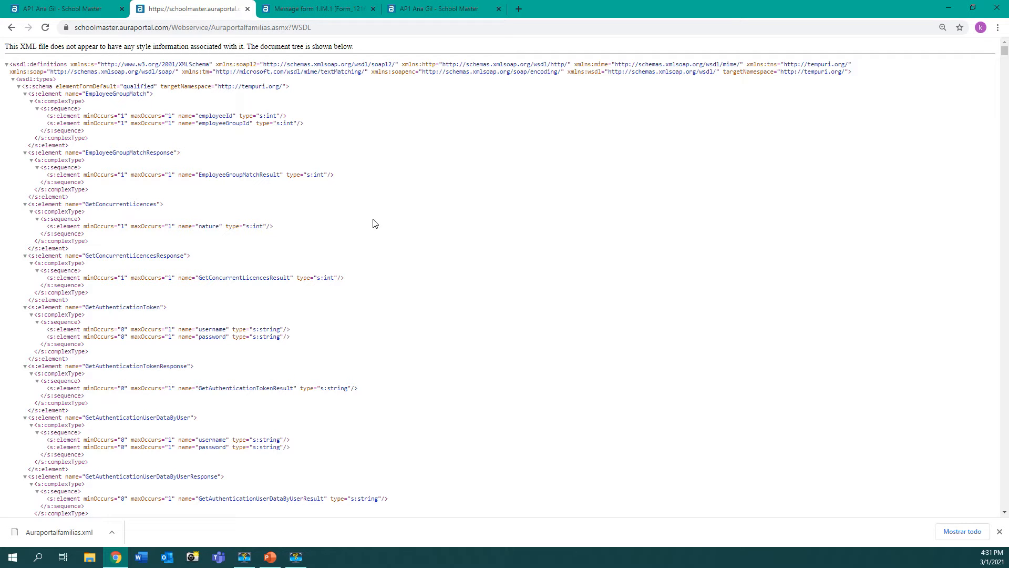
# Review the System task configuration behind the Get version button in Message form 1.IM.1
pyautogui.click(323, 9)
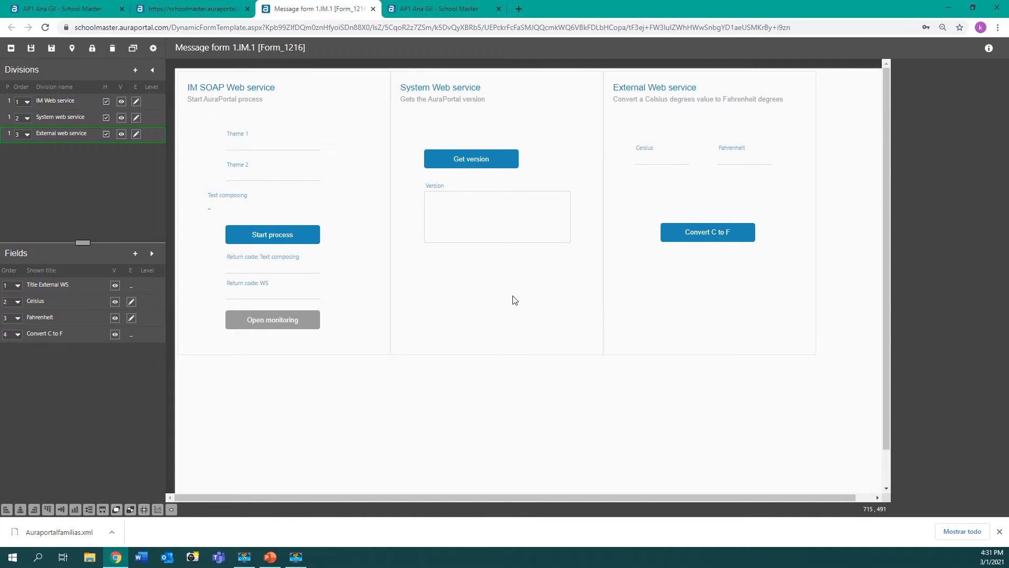
pyautogui.click(484, 161)
pyautogui.doubleClick(484, 161)
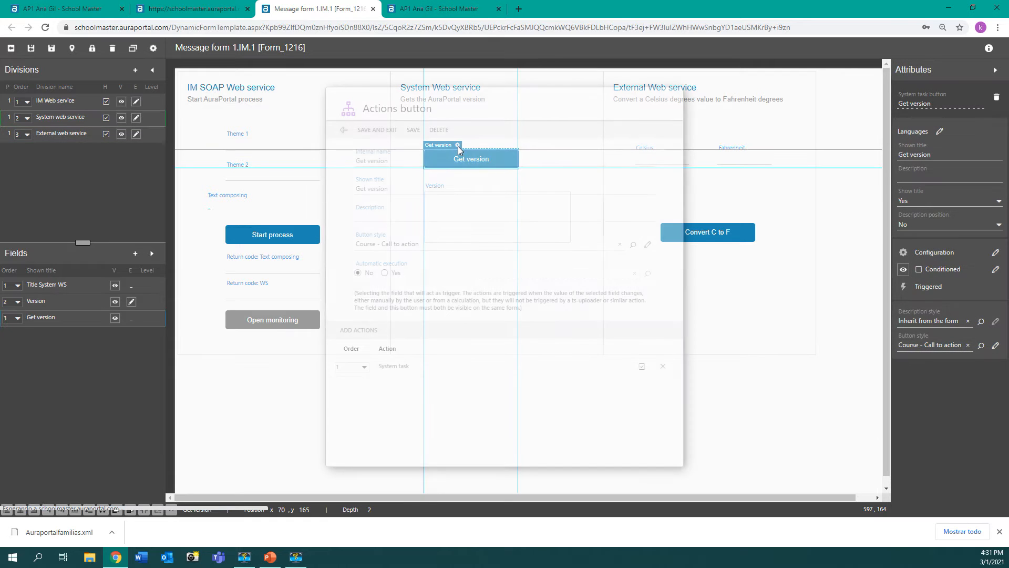
pyautogui.doubleClick(424, 368)
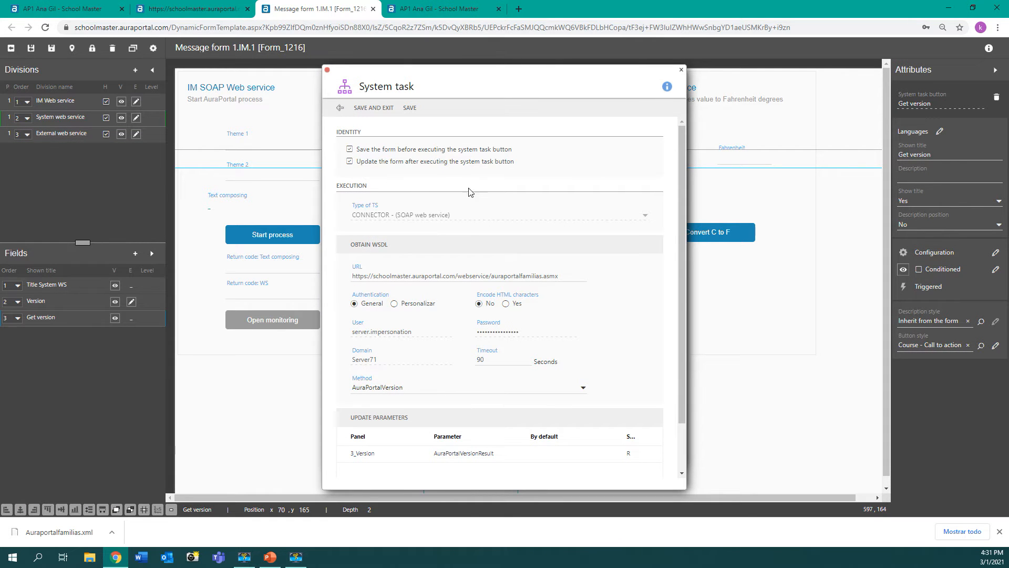
pyautogui.click(350, 161)
pyautogui.click(370, 107)
pyautogui.click(380, 130)
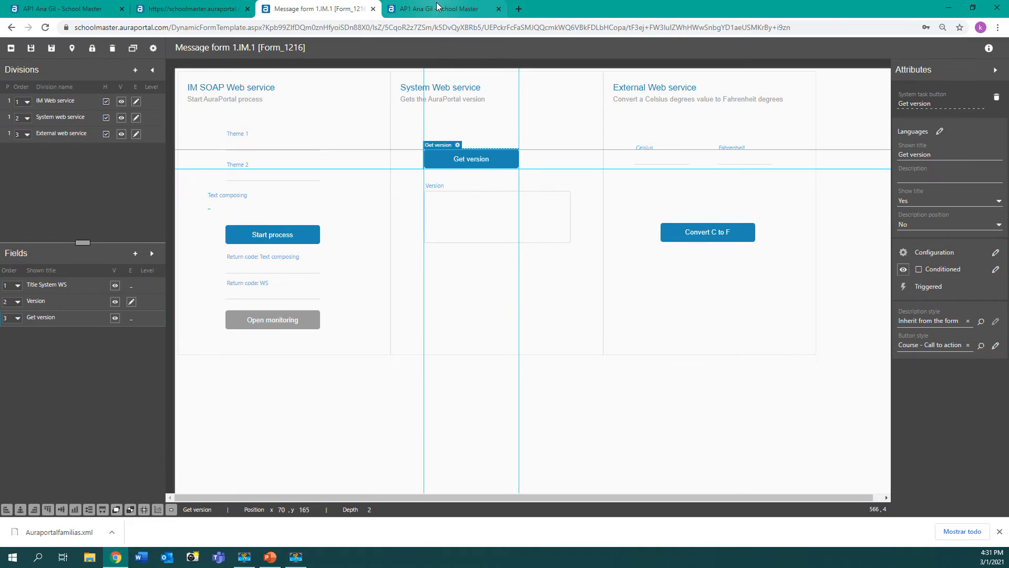
# Open the start form of the 5.06 SOAP Web Service process and test its Get version button
pyautogui.click(437, 7)
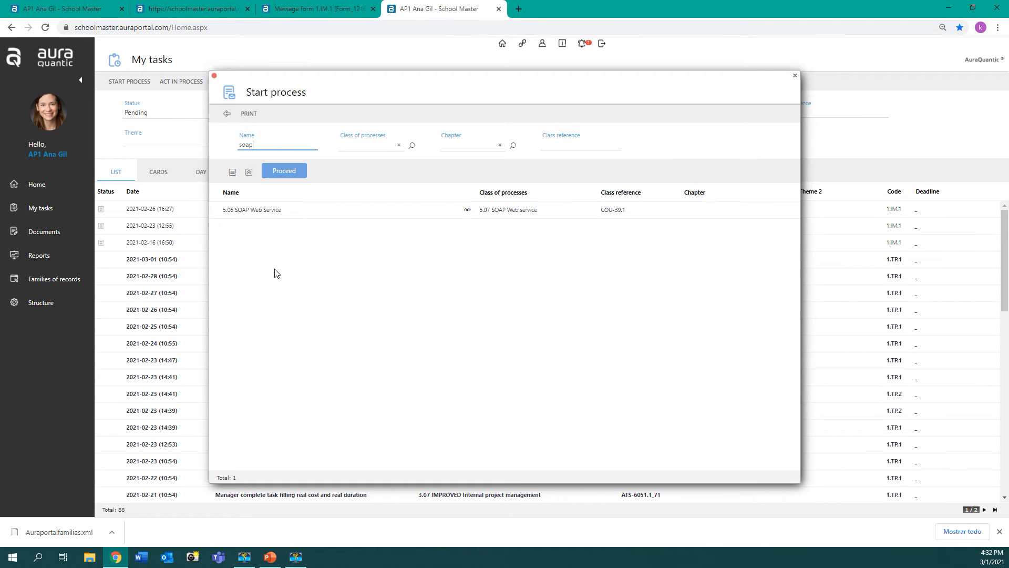
pyautogui.click(256, 218)
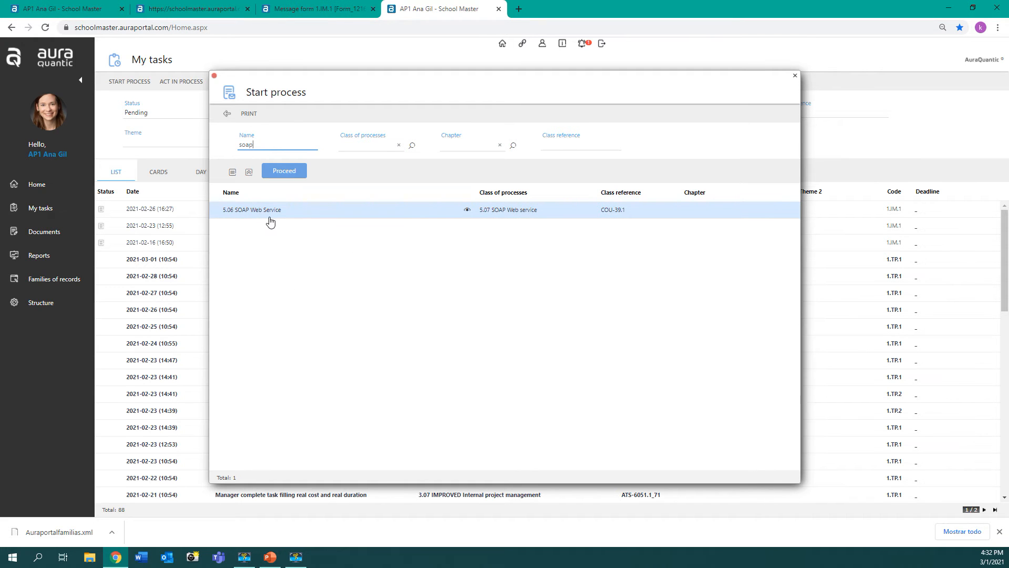
pyautogui.doubleClick(257, 213)
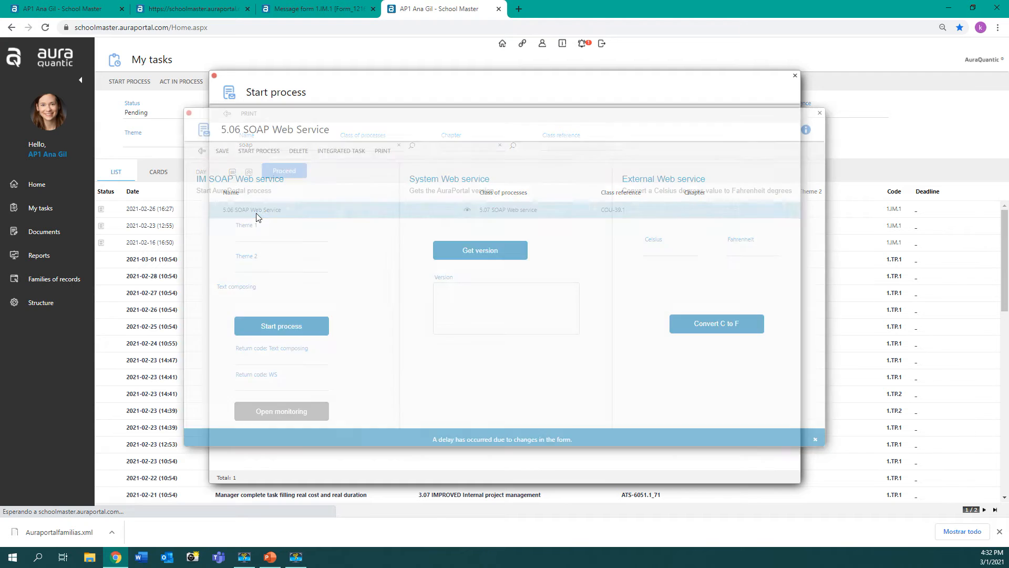
pyautogui.click(479, 250)
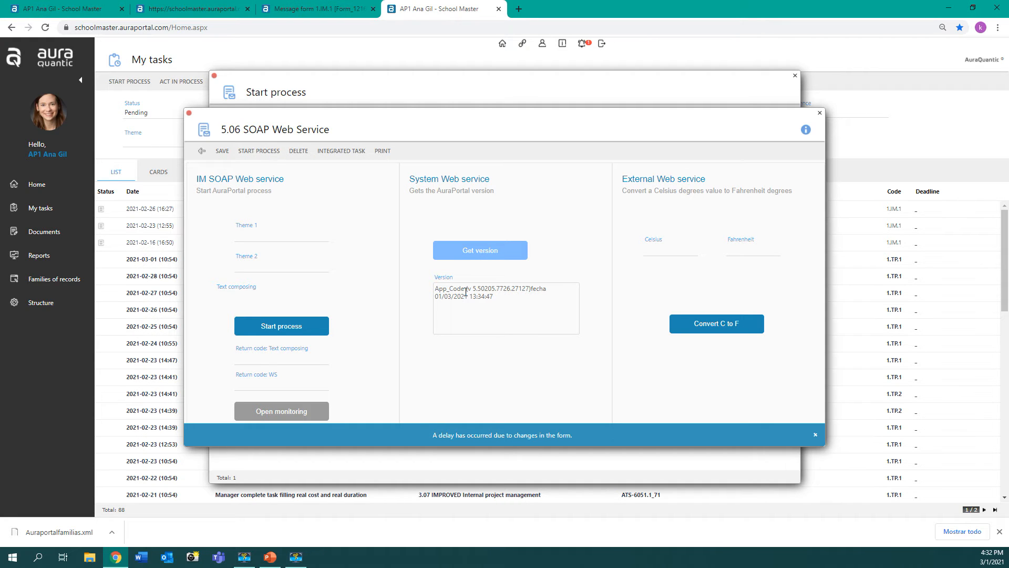
# Return to Message form 1.IM.1 and delete the existing System task action from the Get version button
pyautogui.click(331, 10)
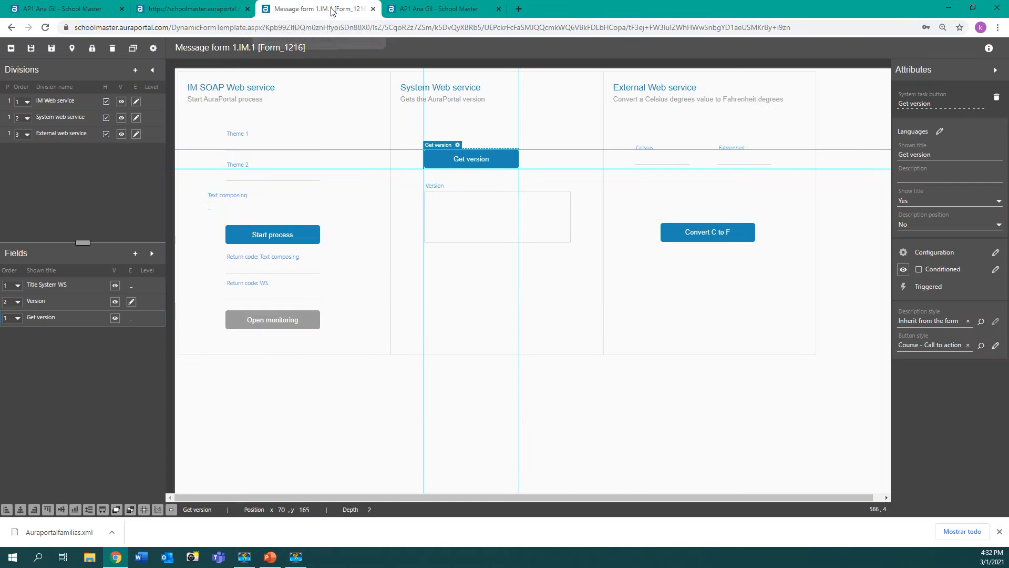
pyautogui.doubleClick(456, 148)
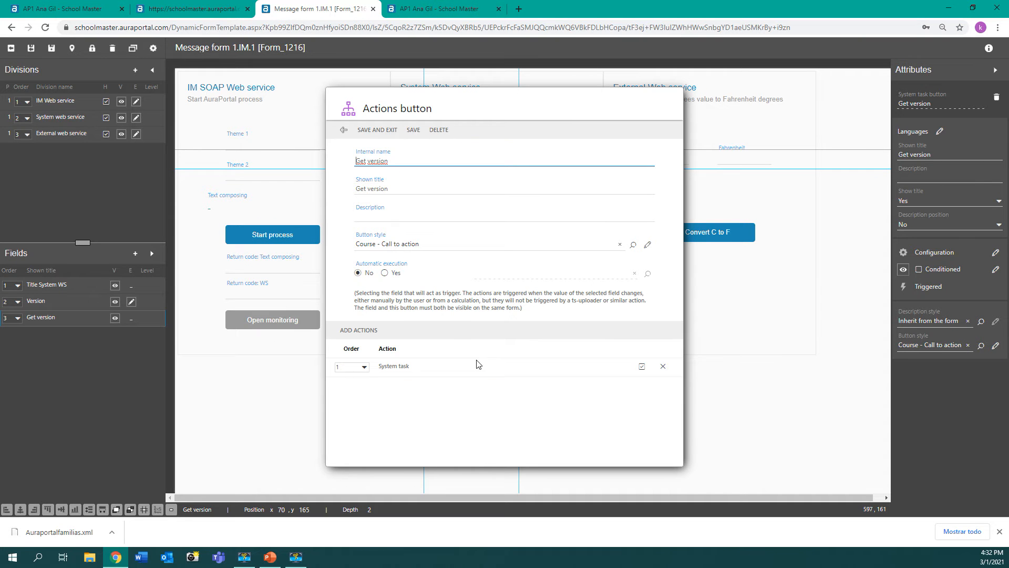
pyautogui.click(662, 366)
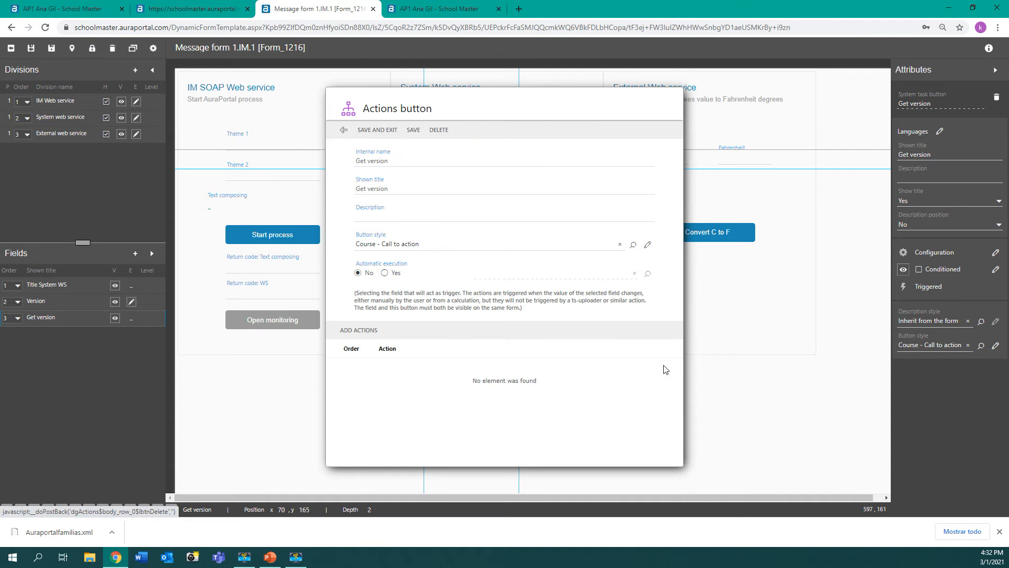
# Add a new System task action to the Get version button
pyautogui.click(360, 331)
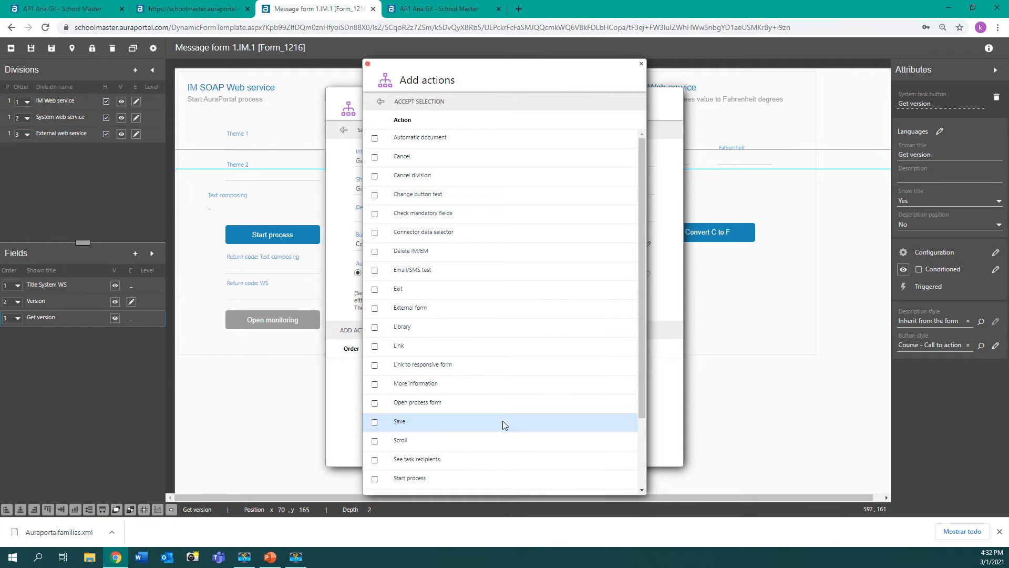
pyautogui.scroll(-2, 498, 418)
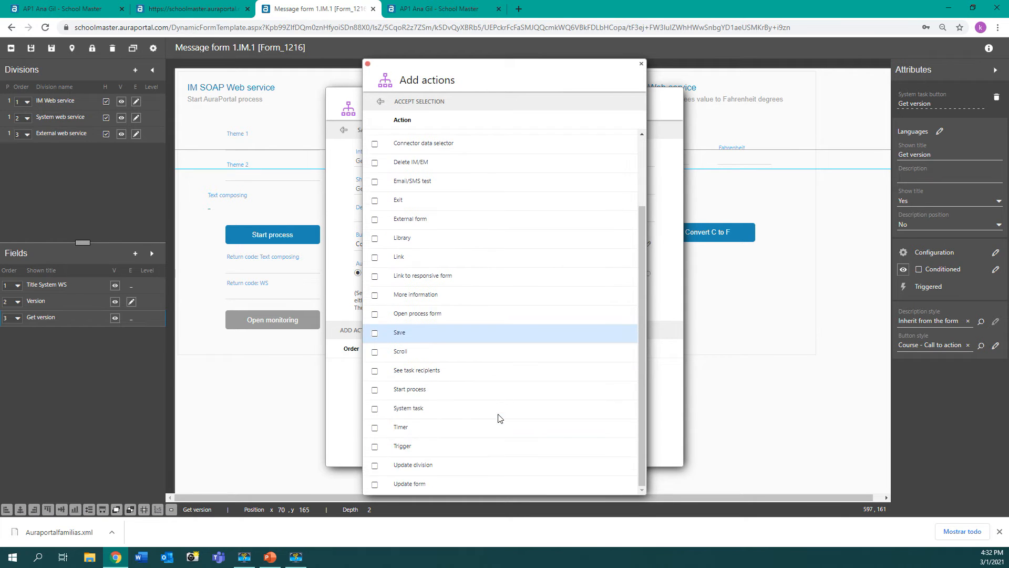
pyautogui.click(375, 411)
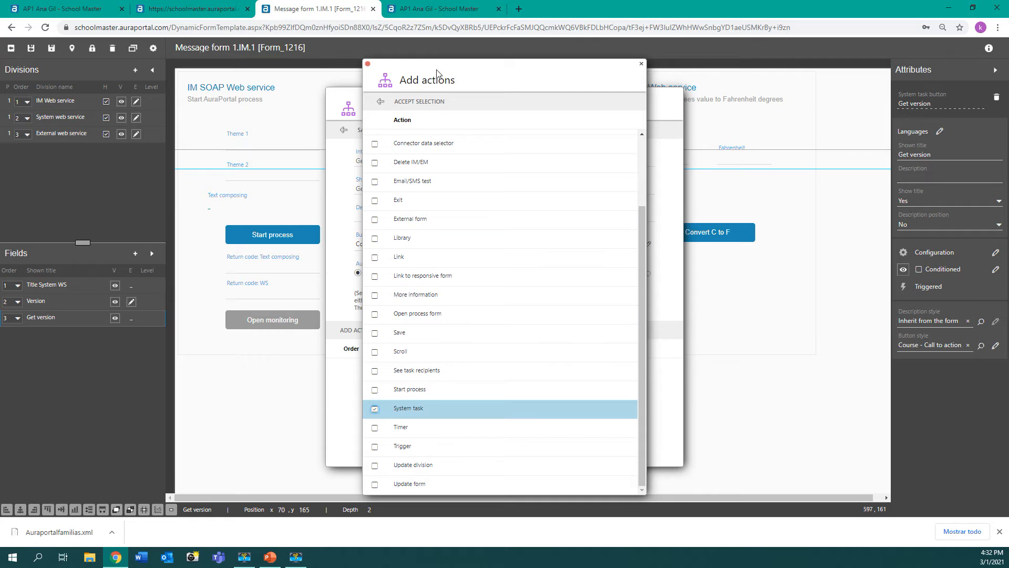
pyautogui.click(426, 101)
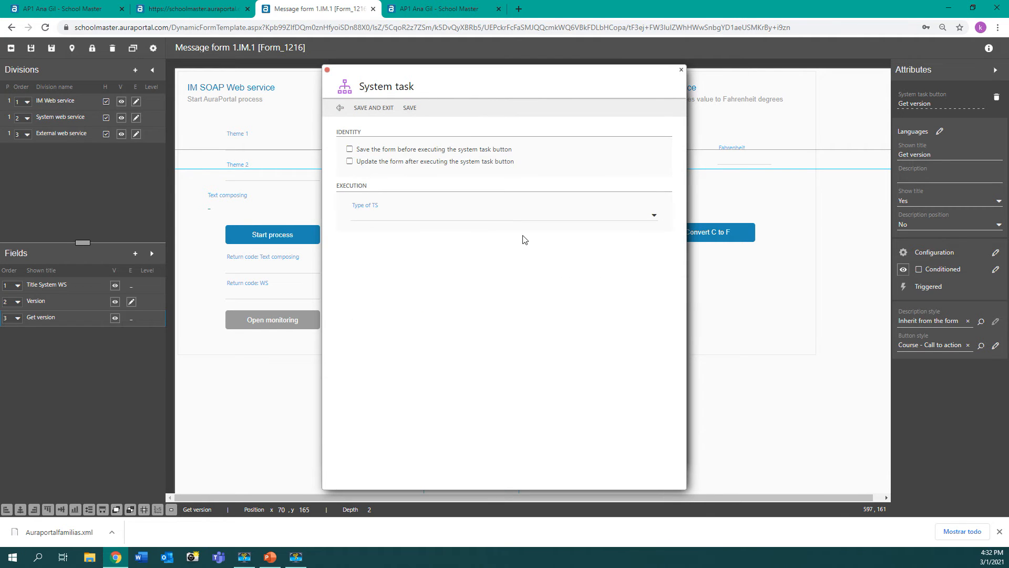
# Enable saving the form before and updating it after execution, and make the system task a CONNECTOR with the SOAP web service function
pyautogui.click(350, 150)
pyautogui.click(351, 162)
pyautogui.click(653, 216)
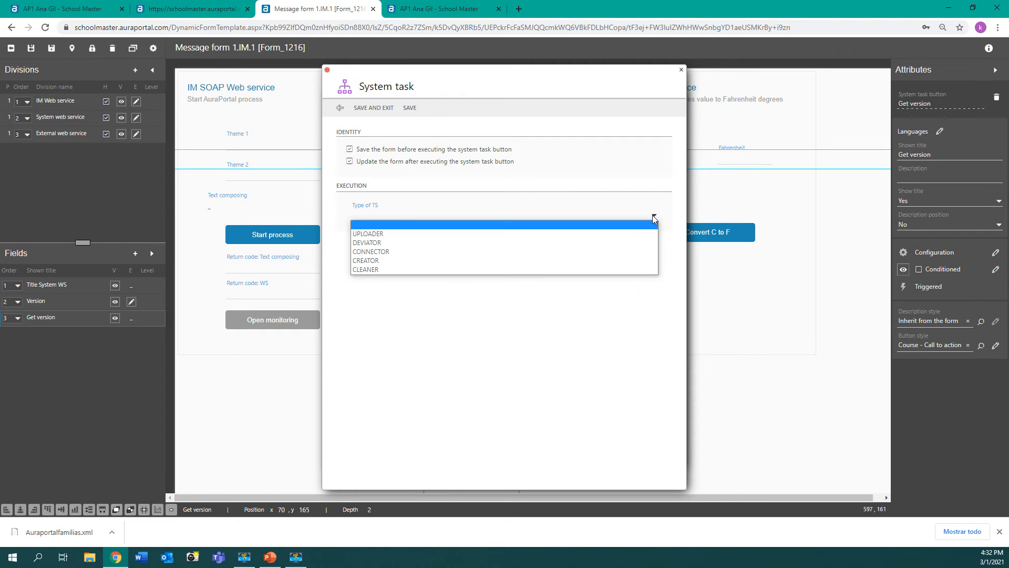
pyautogui.click(403, 255)
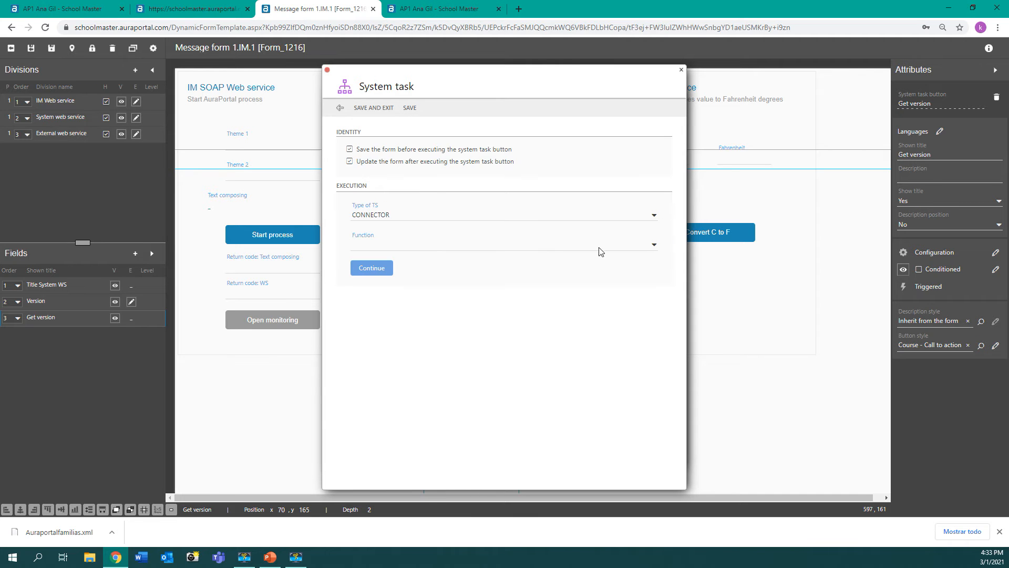
pyautogui.click(643, 245)
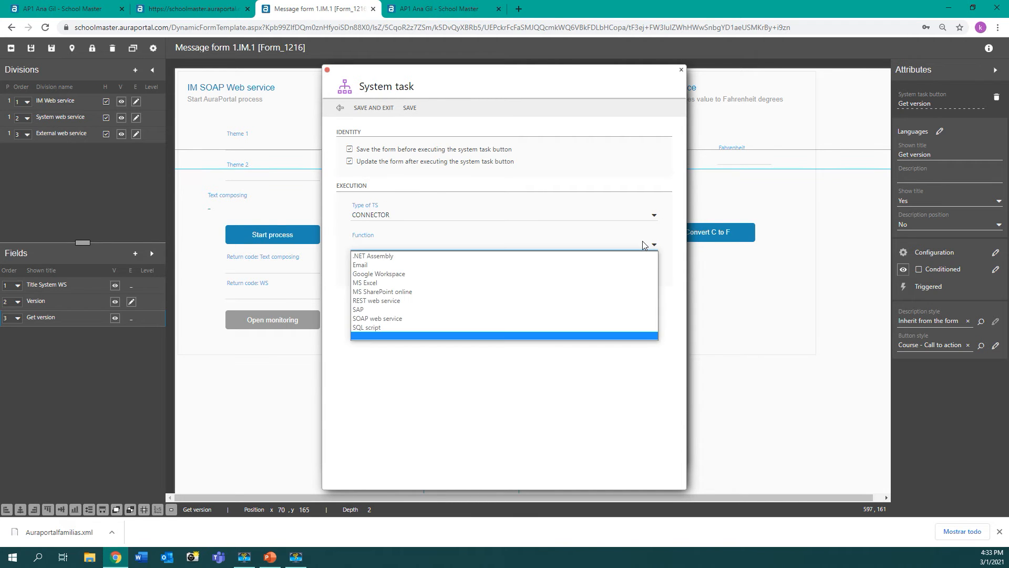
pyautogui.click(402, 320)
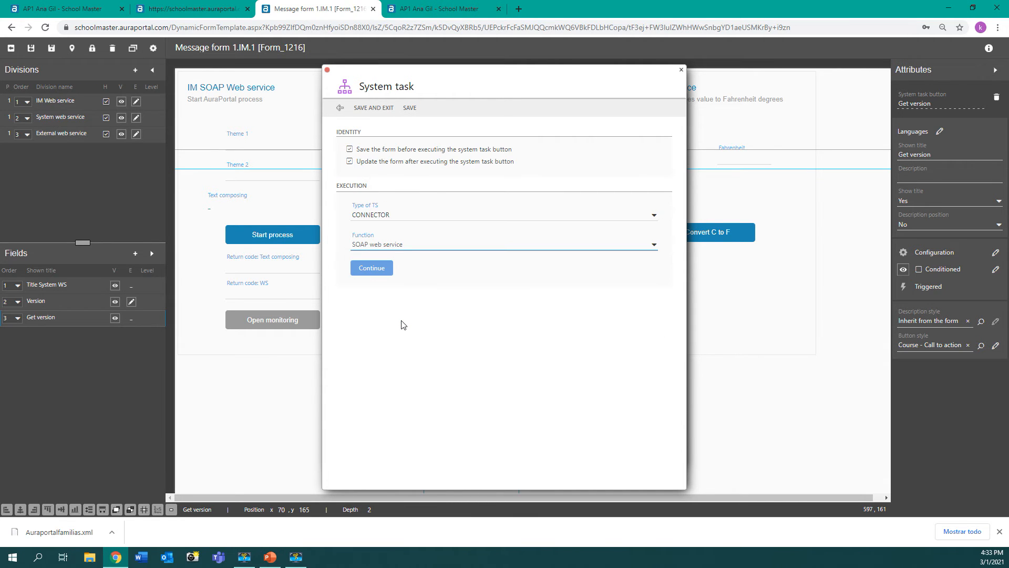
pyautogui.click(372, 268)
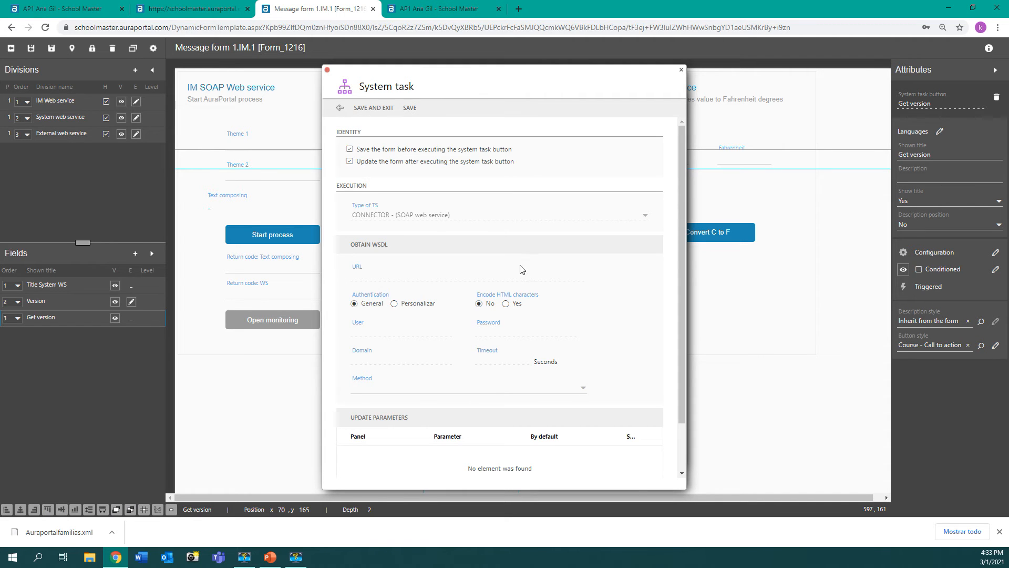
# Obtain the WSDL for the system task from Auraportalfamilias.xml on the Desktop
pyautogui.click(370, 246)
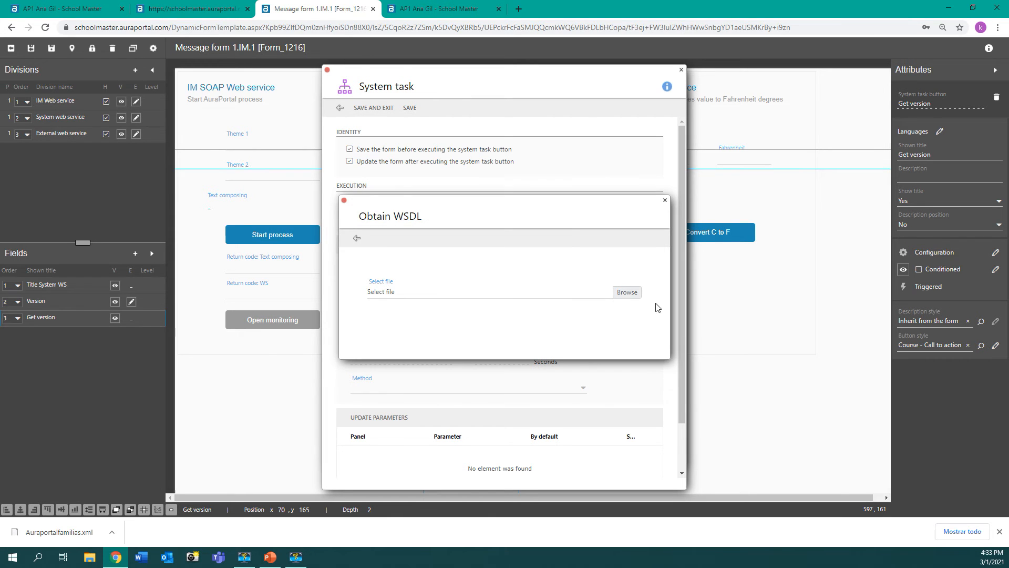
pyautogui.click(627, 292)
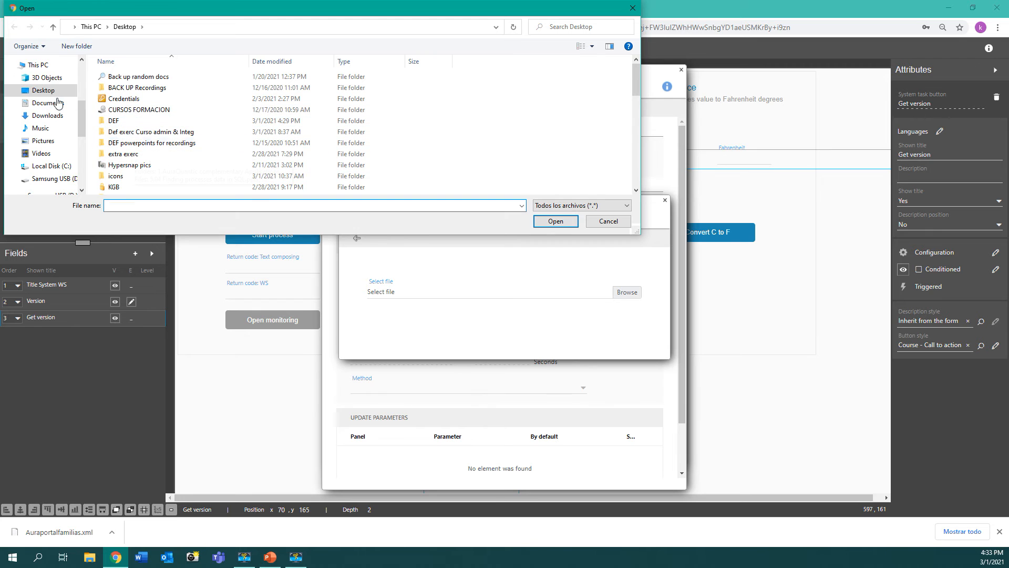
pyautogui.scroll(-10, 158, 131)
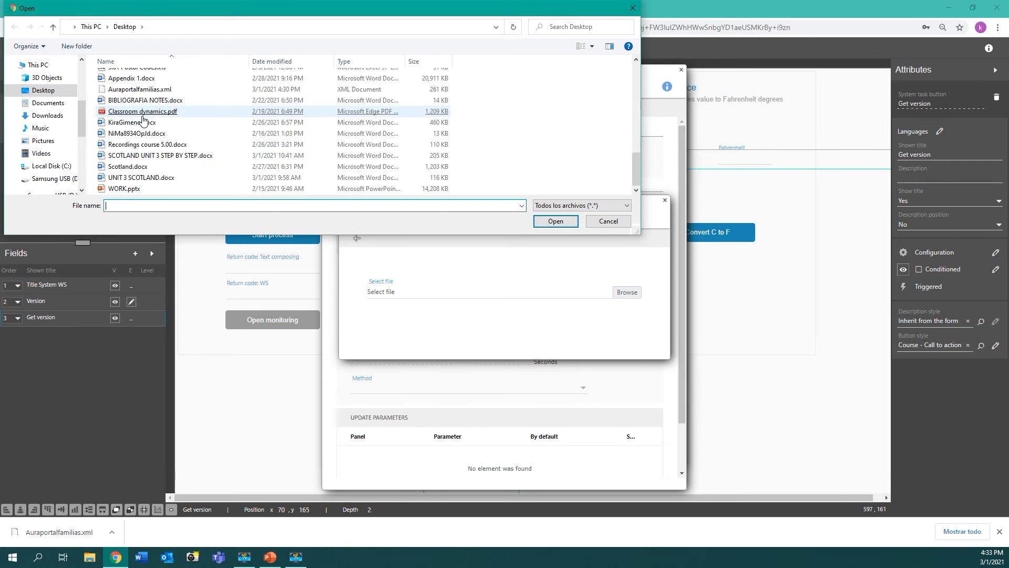
pyautogui.doubleClick(139, 89)
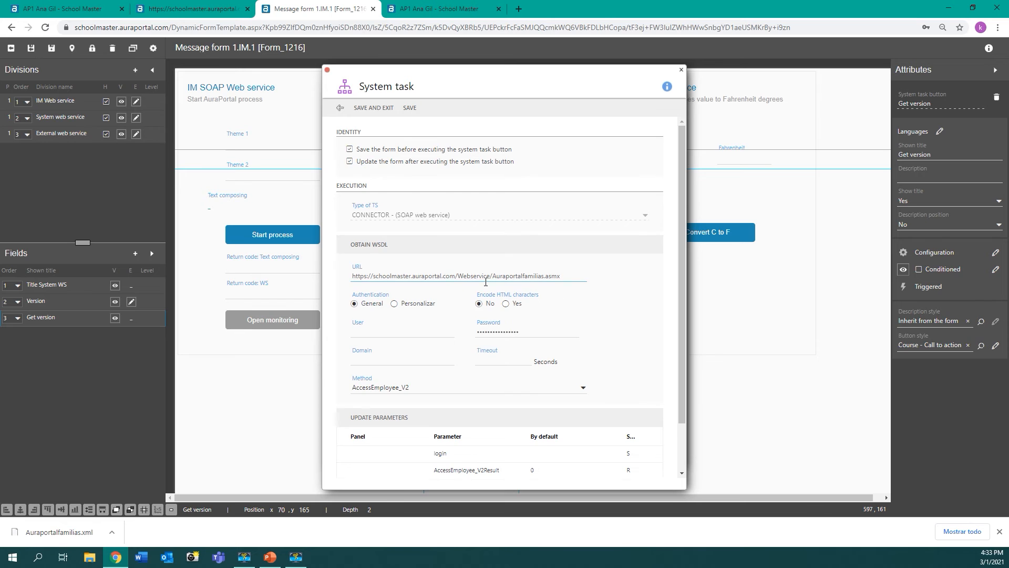
# Set the web service method to AuraPortalVersion
pyautogui.scroll(-2, 484, 281)
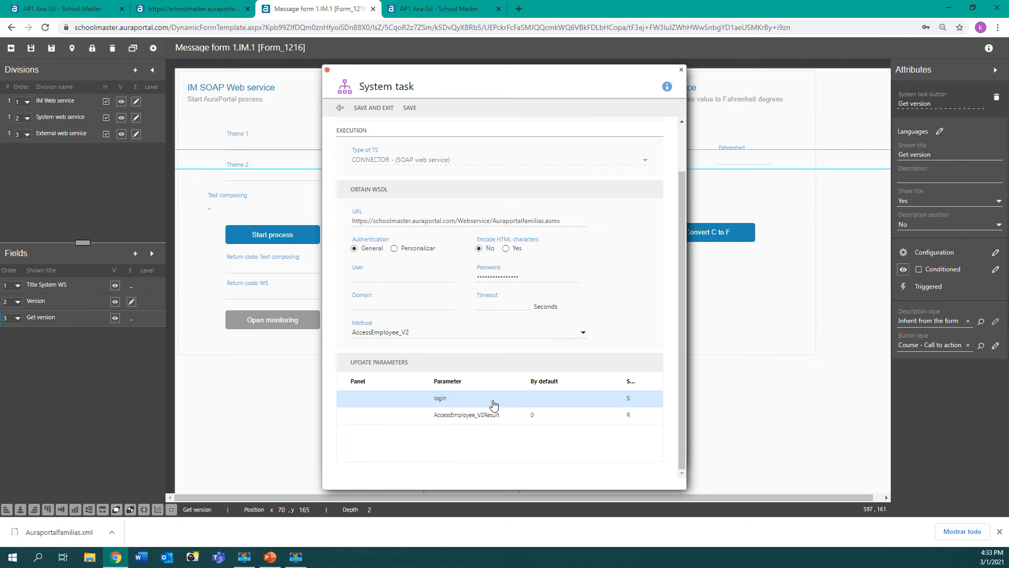
pyautogui.click(583, 333)
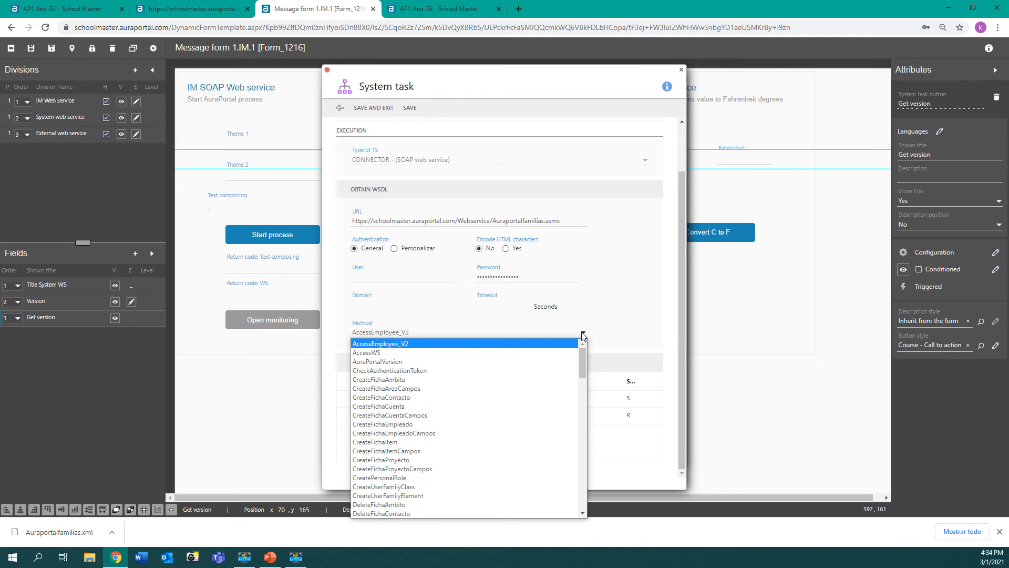
pyautogui.click(539, 361)
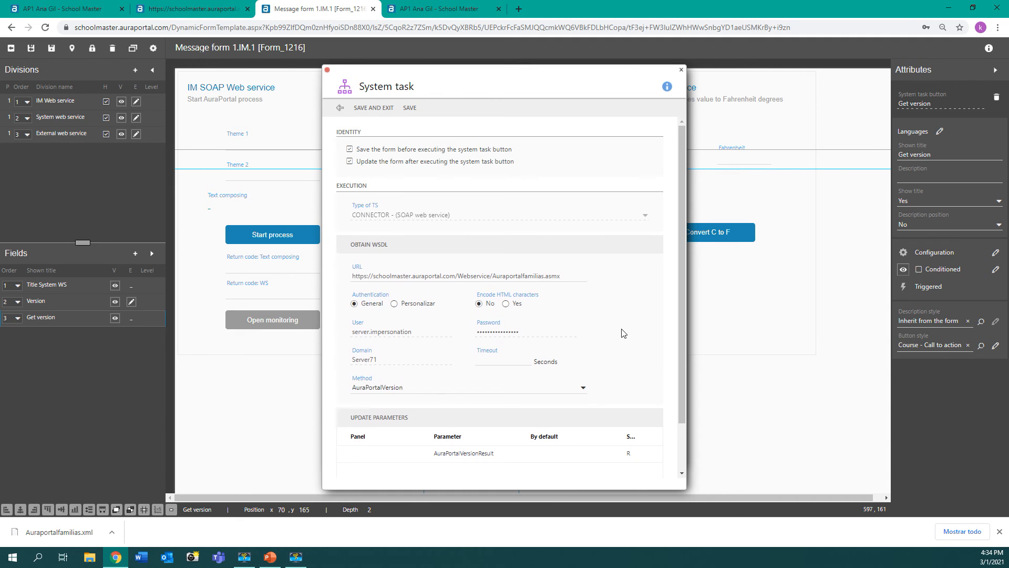
# Map the AuraPortalVersionResult parameter to the 3_Version destination panel field and save the correspondence
pyautogui.scroll(-1, 621, 331)
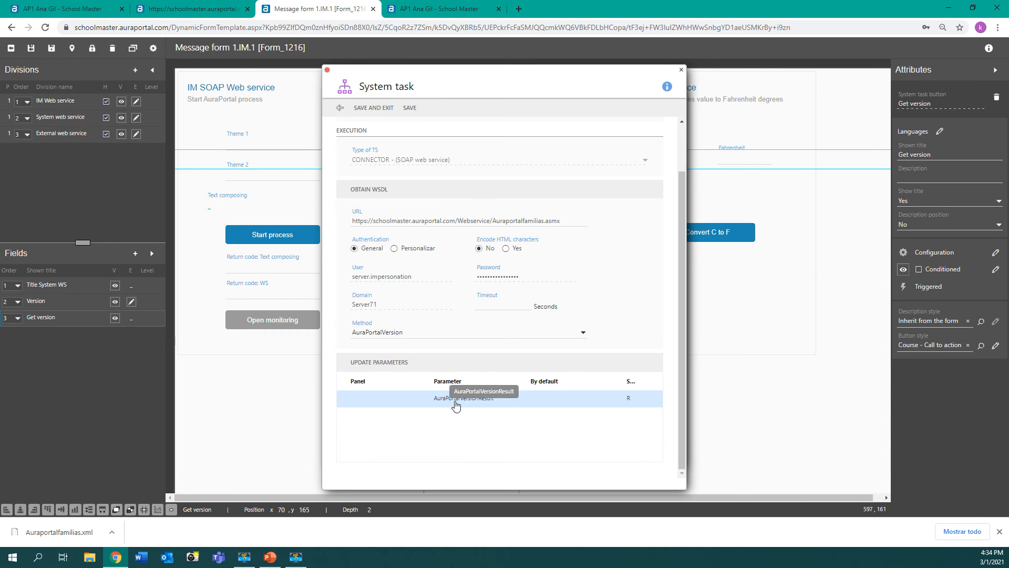
pyautogui.doubleClick(484, 399)
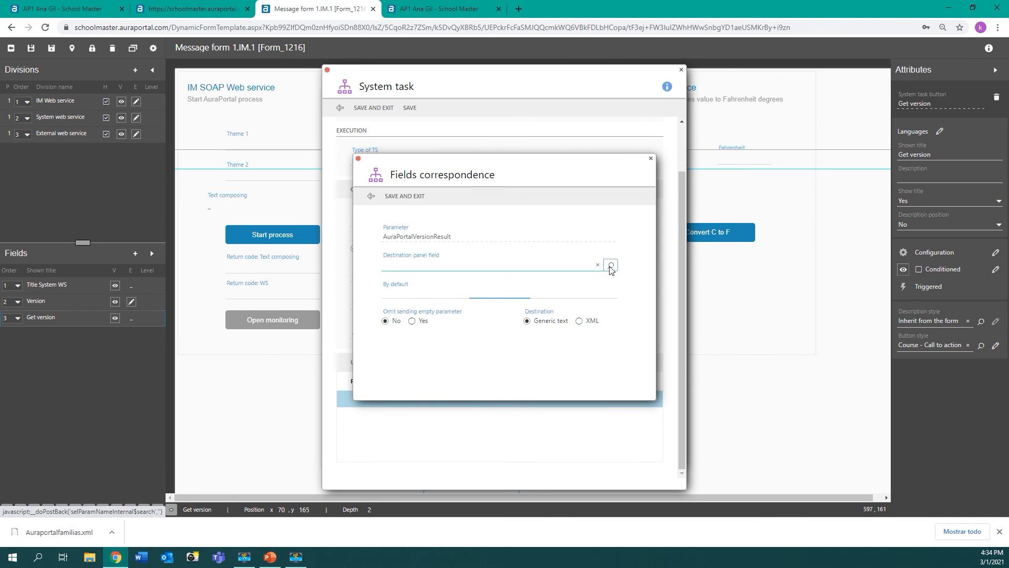
pyautogui.click(611, 265)
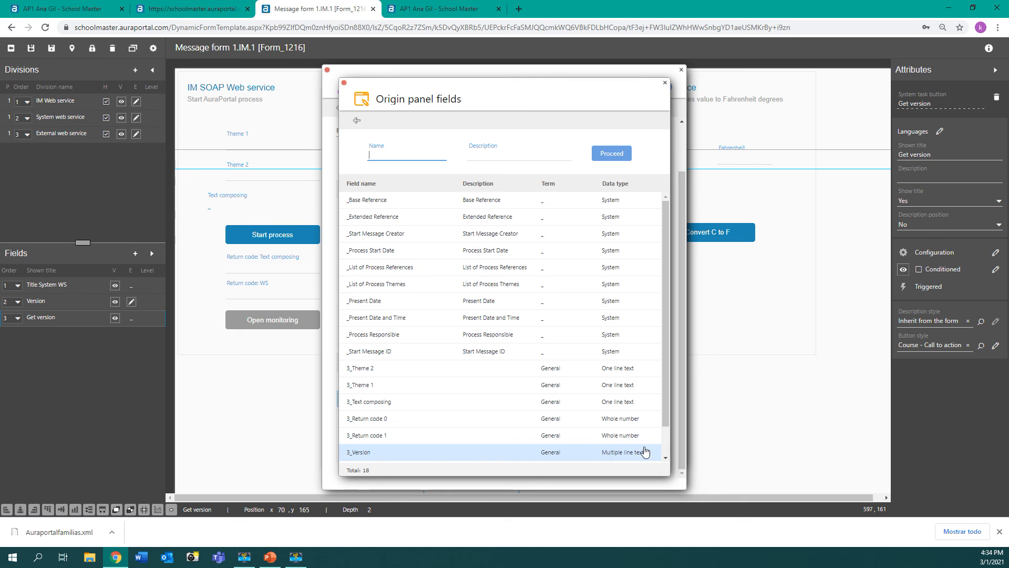
pyautogui.click(410, 453)
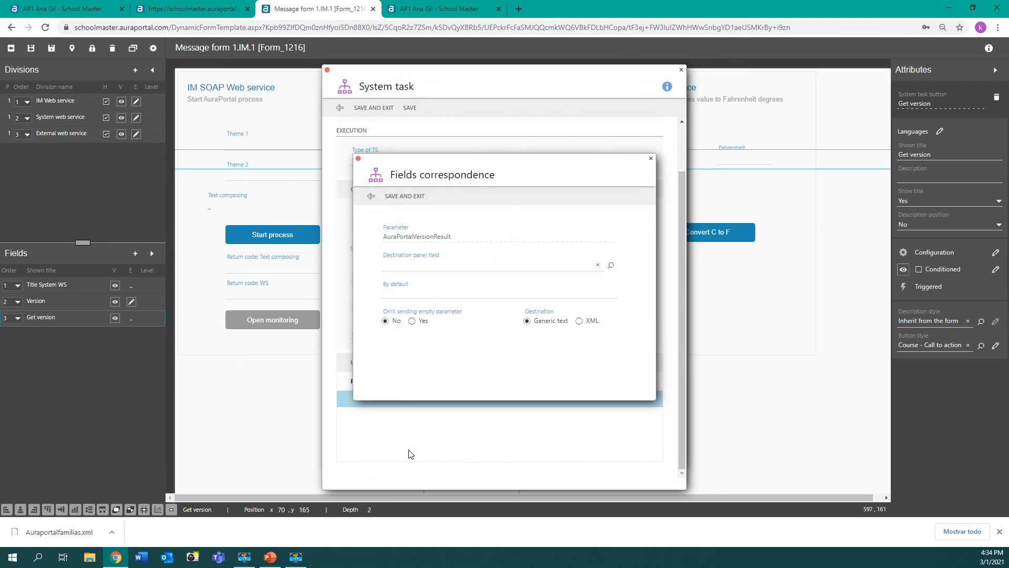
pyautogui.click(408, 199)
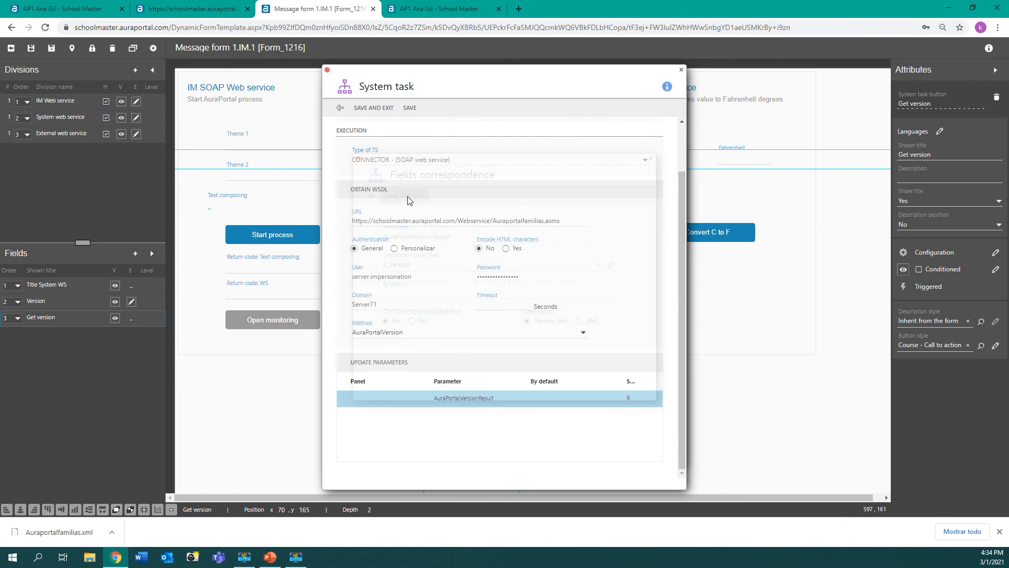